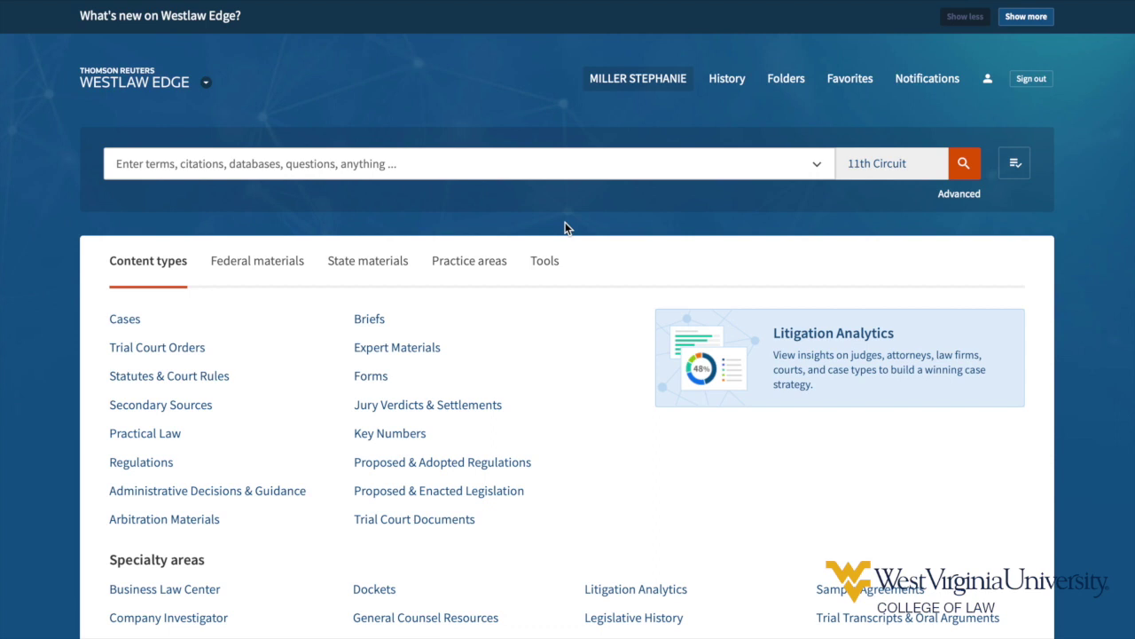
# - Enter 'American Law repo' in the search box, then go to the Secondary Sources content page
pyautogui.click(521, 167)
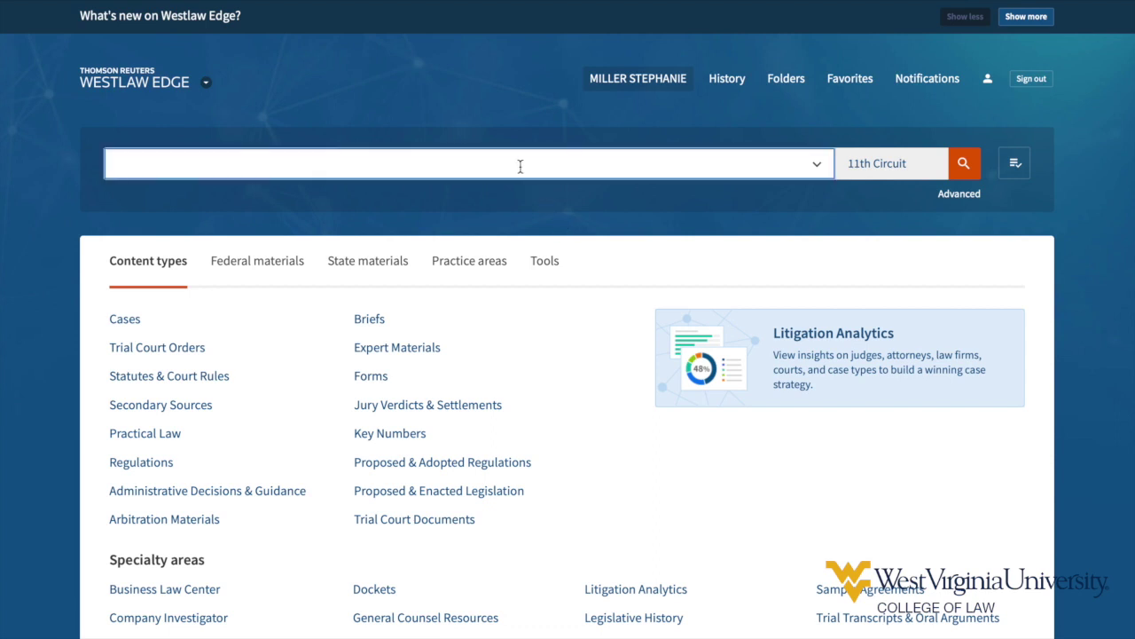
pyautogui.write('American Law re')
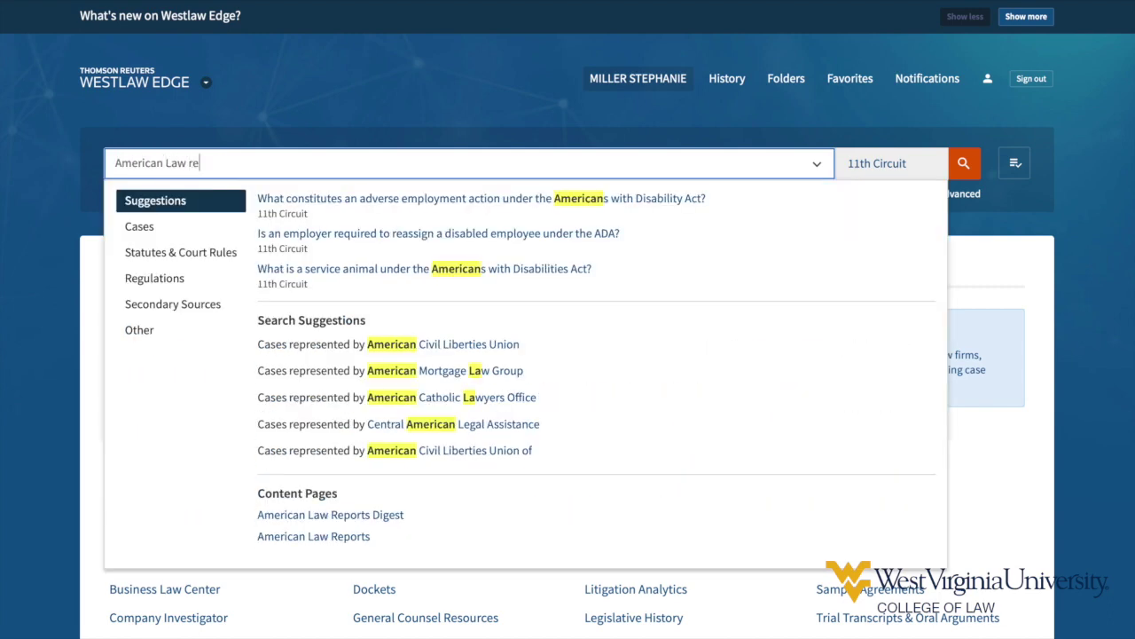
pyautogui.write('po')
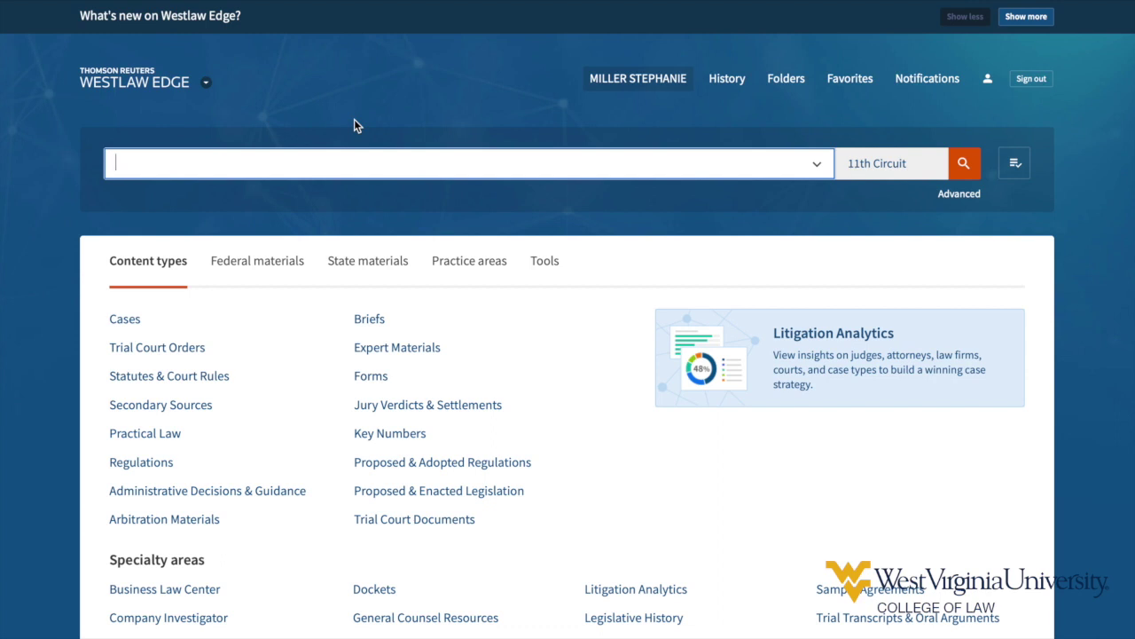
pyautogui.click(183, 406)
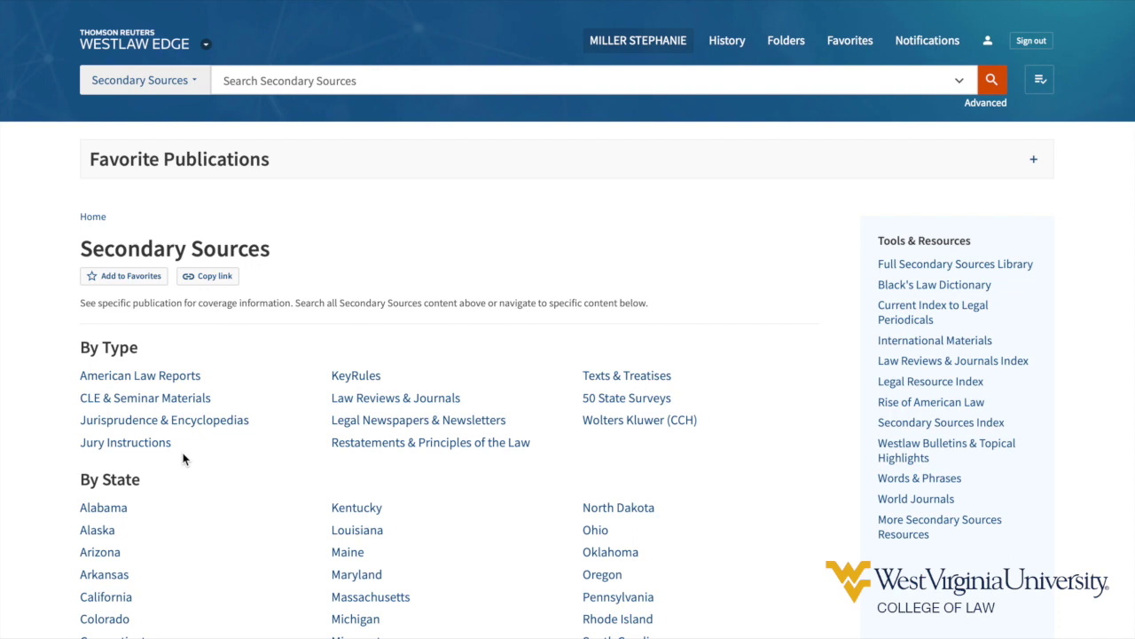
# - Open the Law Reviews & Journals publications listed under By Type
pyautogui.scroll(-3, 183, 458)
pyautogui.scroll(-4, 183, 458)
pyautogui.scroll(-2, 182, 458)
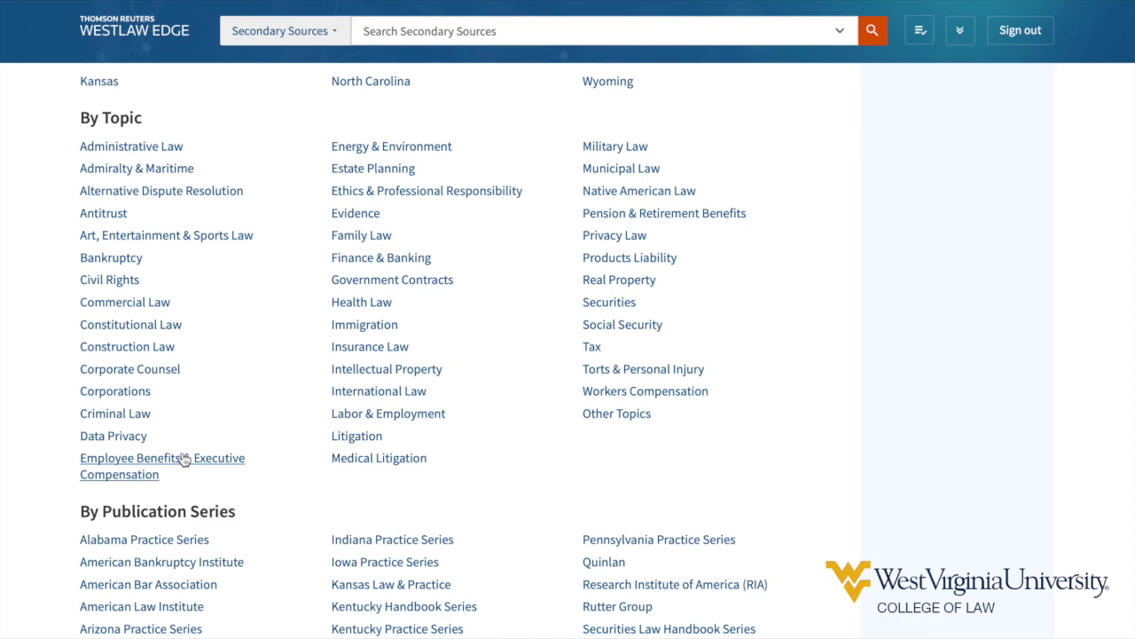
pyautogui.scroll(9, 183, 458)
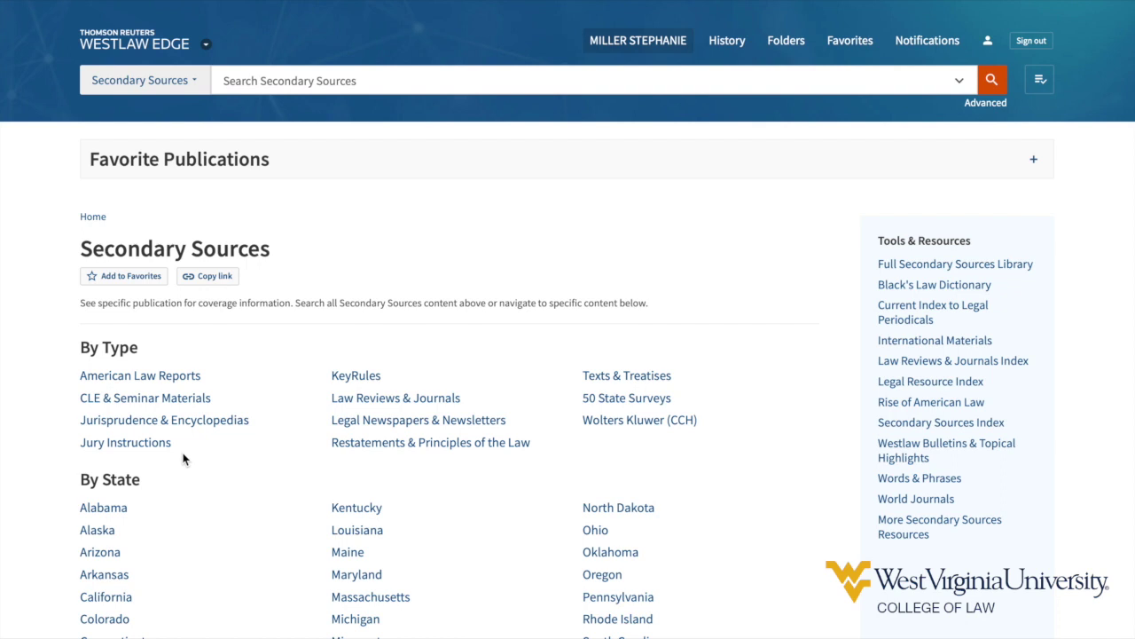
pyautogui.click(354, 399)
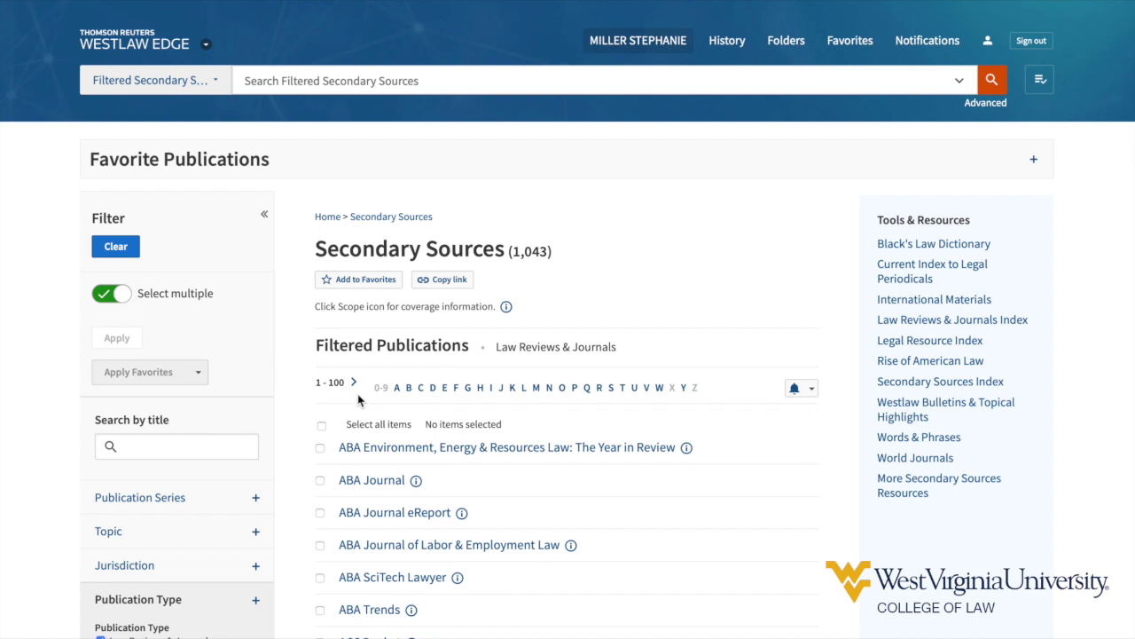
# - Search Law Reviews & Journals for 'bitcoin and currency', yielding 929 results
pyautogui.click(438, 75)
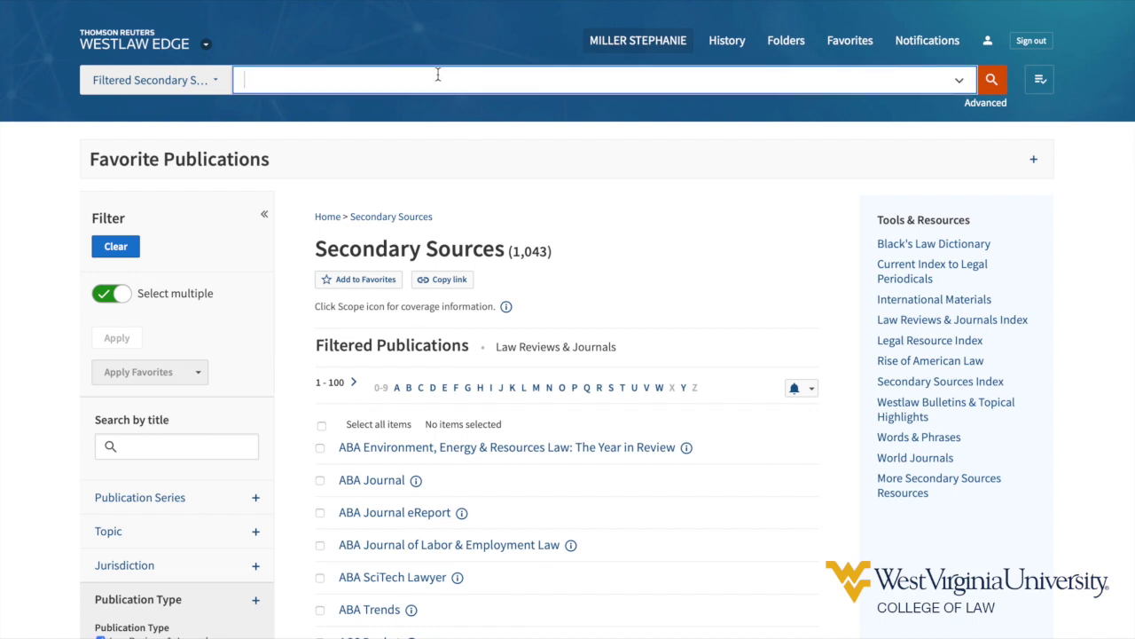
pyautogui.write('bitcoin and')
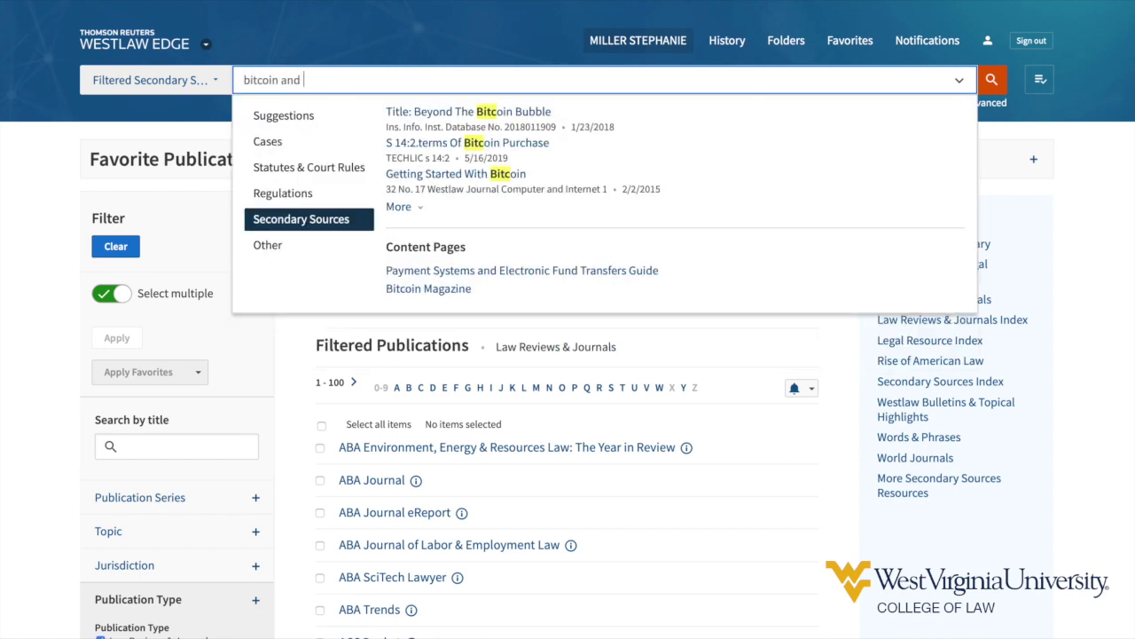
pyautogui.write(' currency')
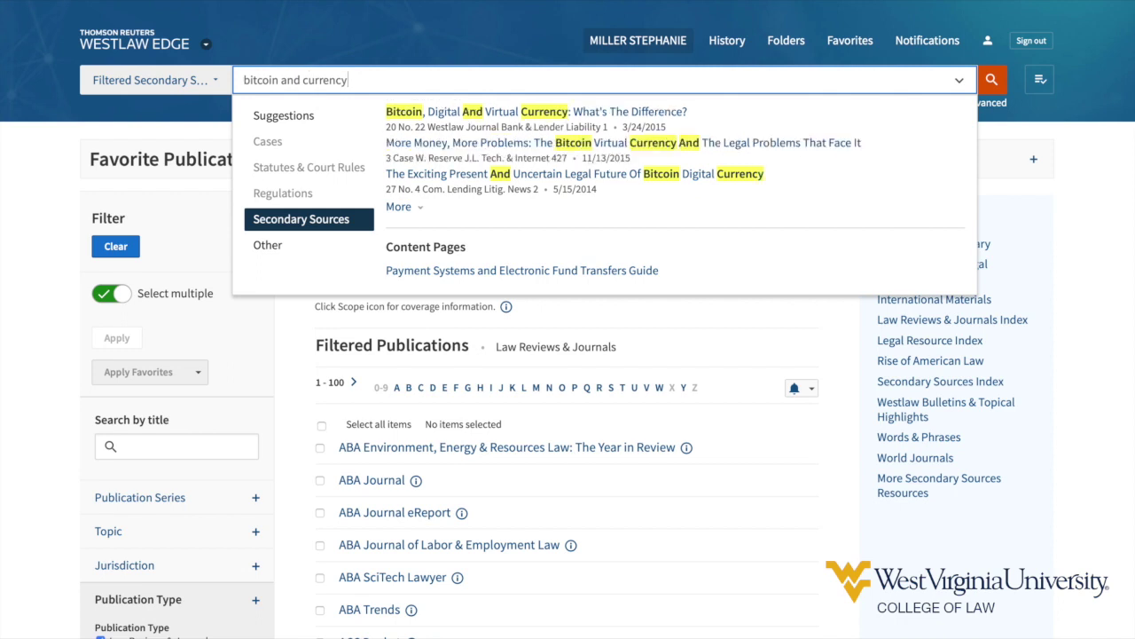
pyautogui.press('Return')
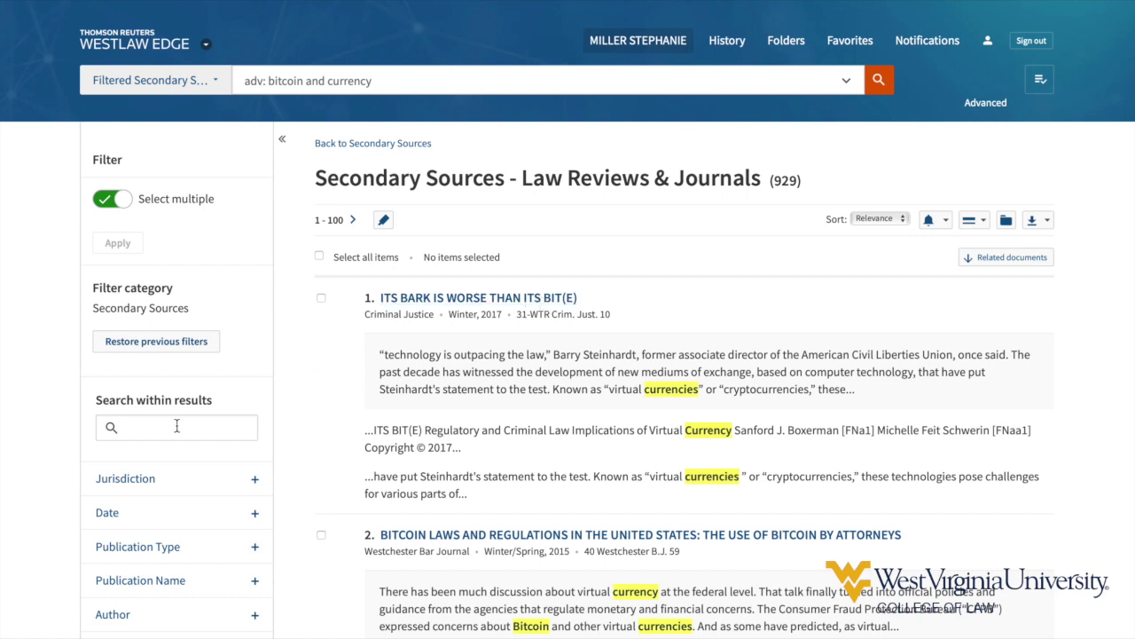
# - Expand the Jurisdiction and Date filters in the left panel for the 929 results
pyautogui.scroll(-2, 178, 425)
pyautogui.scroll(-1, 178, 424)
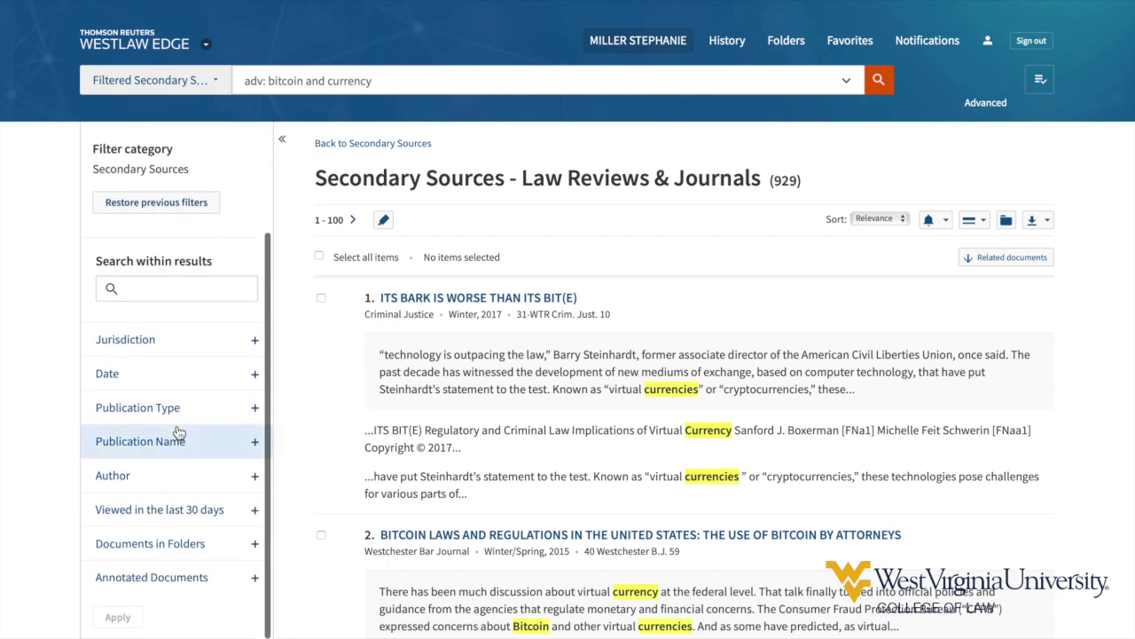
pyautogui.click(196, 353)
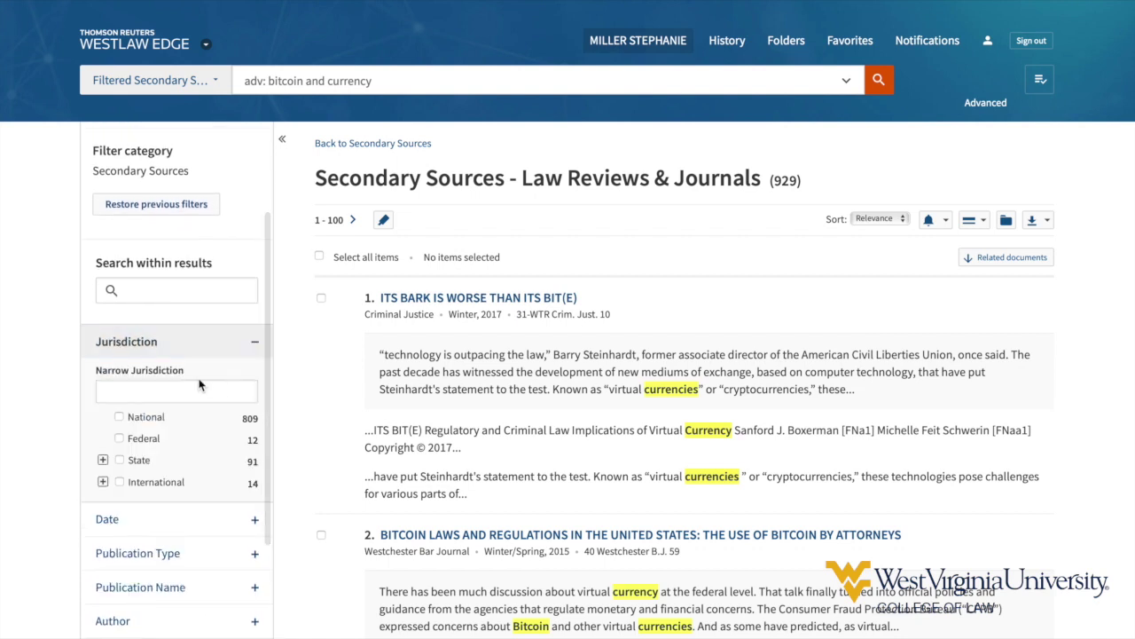
pyautogui.click(188, 527)
pyautogui.scroll(-3, 200, 497)
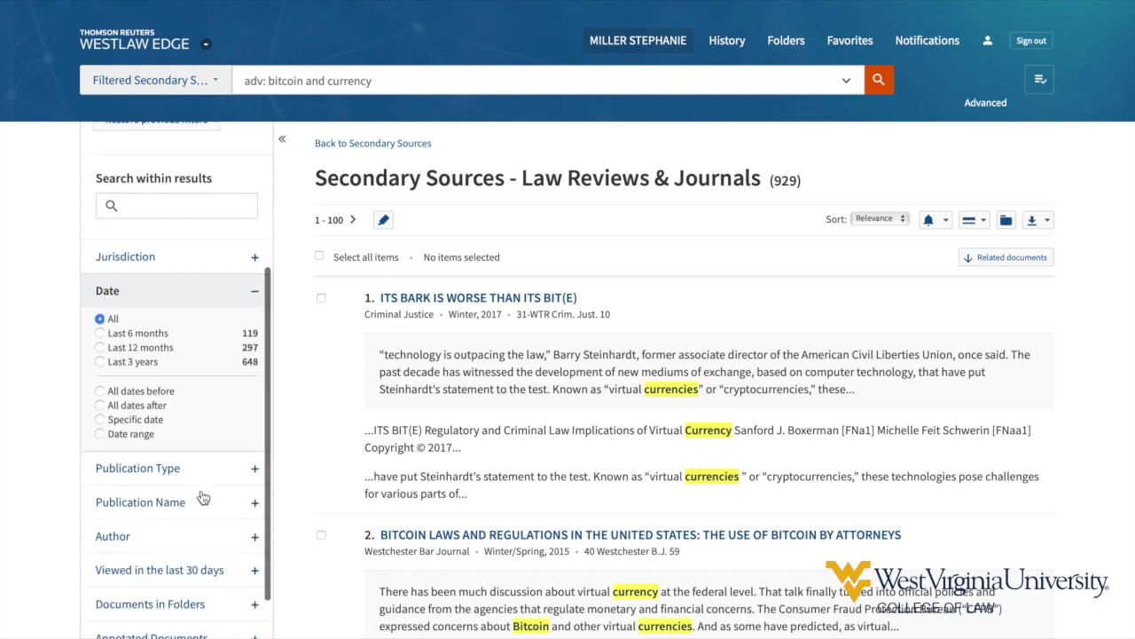
pyautogui.scroll(-2, 202, 496)
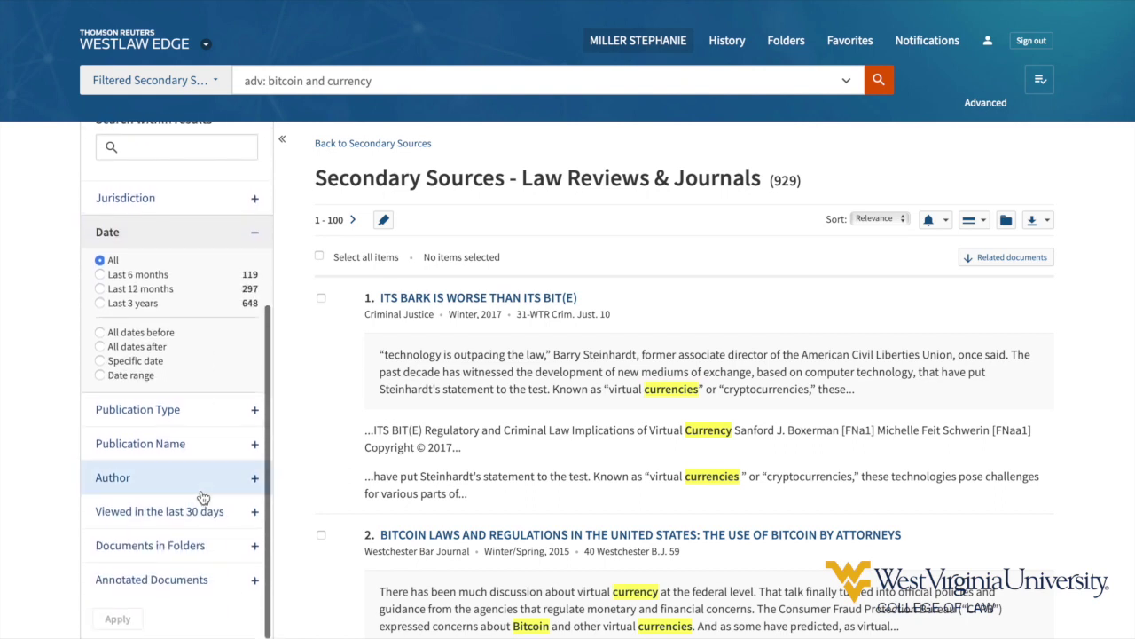
pyautogui.scroll(3, 203, 497)
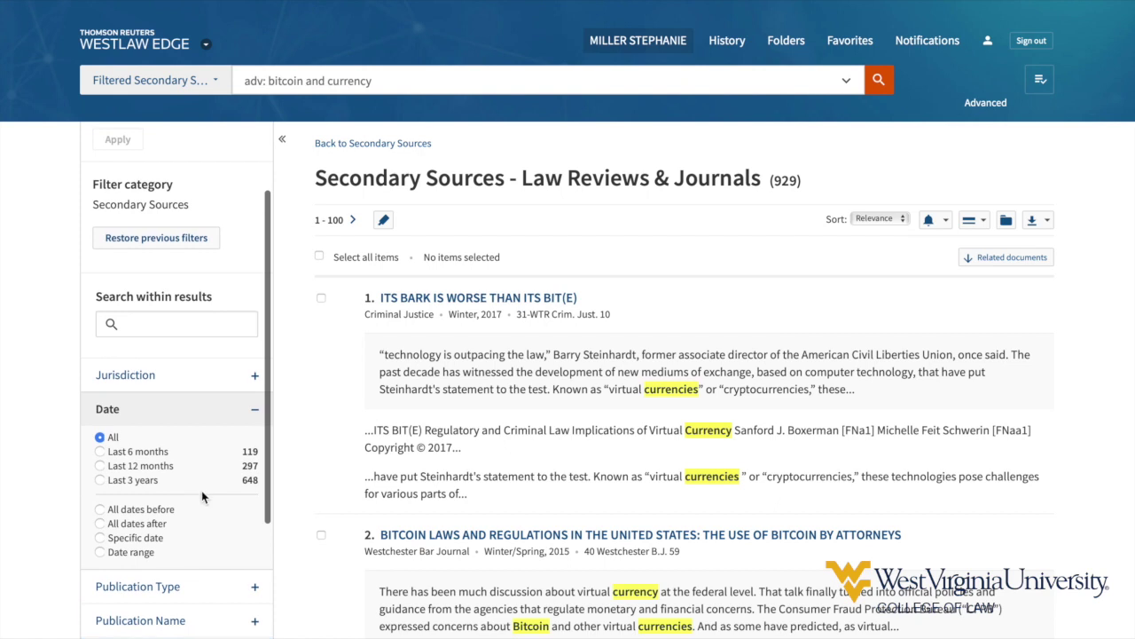
# - Narrow the Westlaw results to those mentioning 'cryptocurrency' with search within results
pyautogui.click(184, 325)
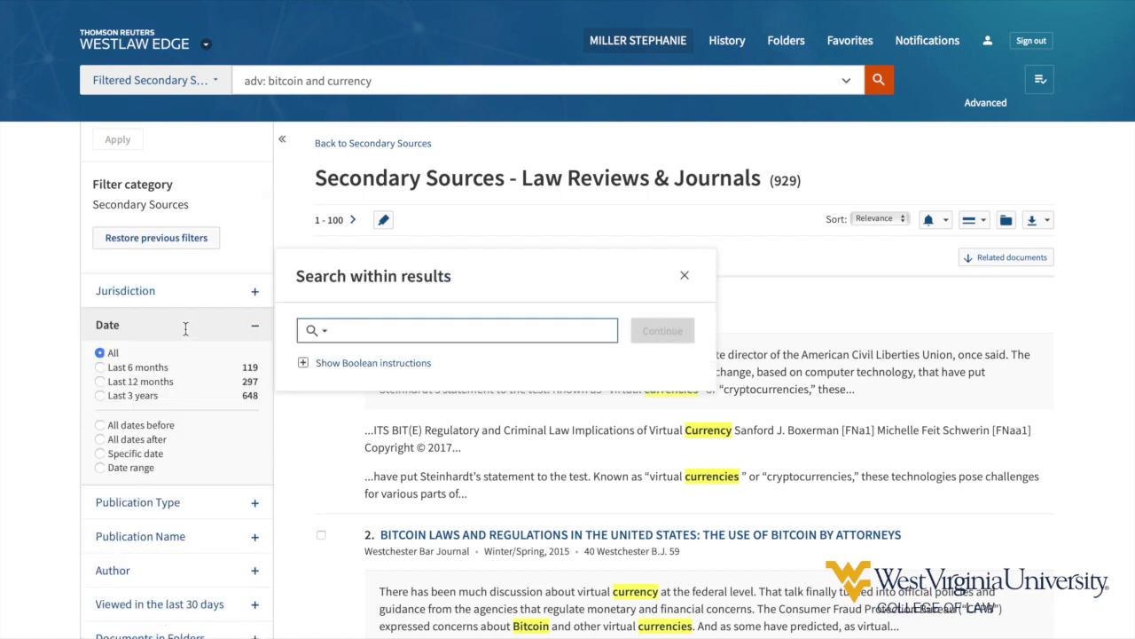
pyautogui.write('cryptocurrency')
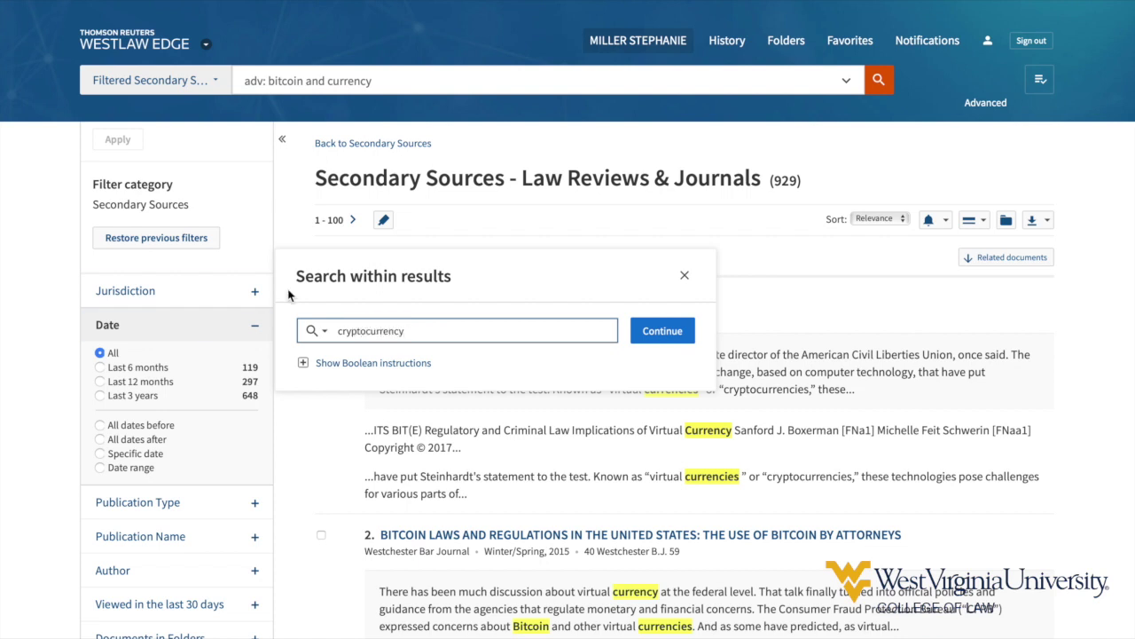
pyautogui.click(661, 333)
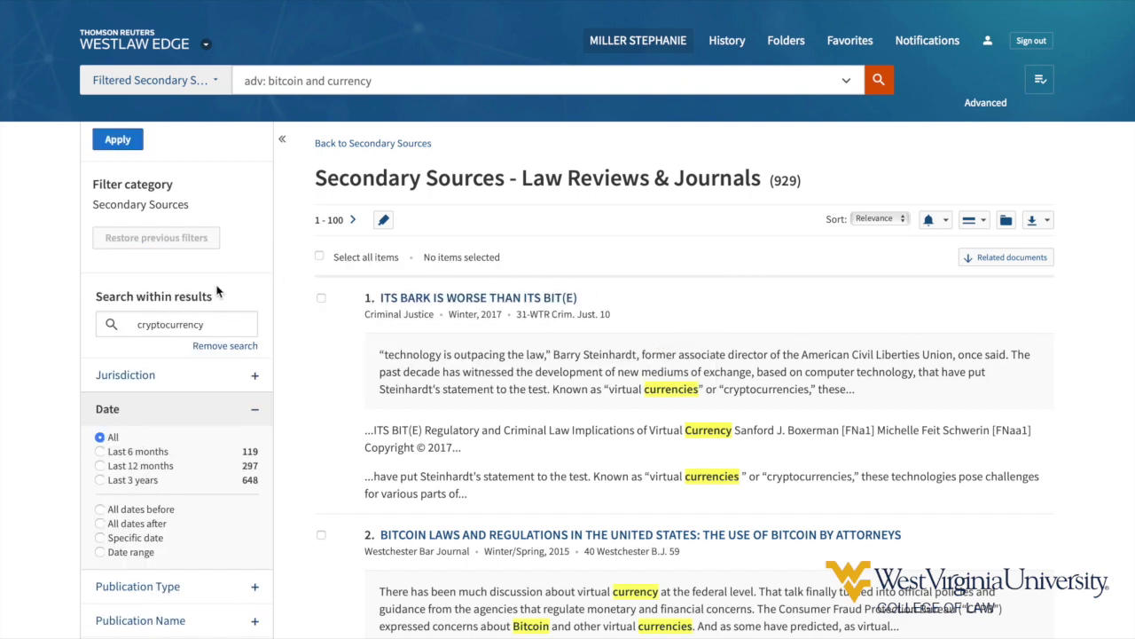
pyautogui.scroll(2, 217, 293)
pyautogui.click(120, 244)
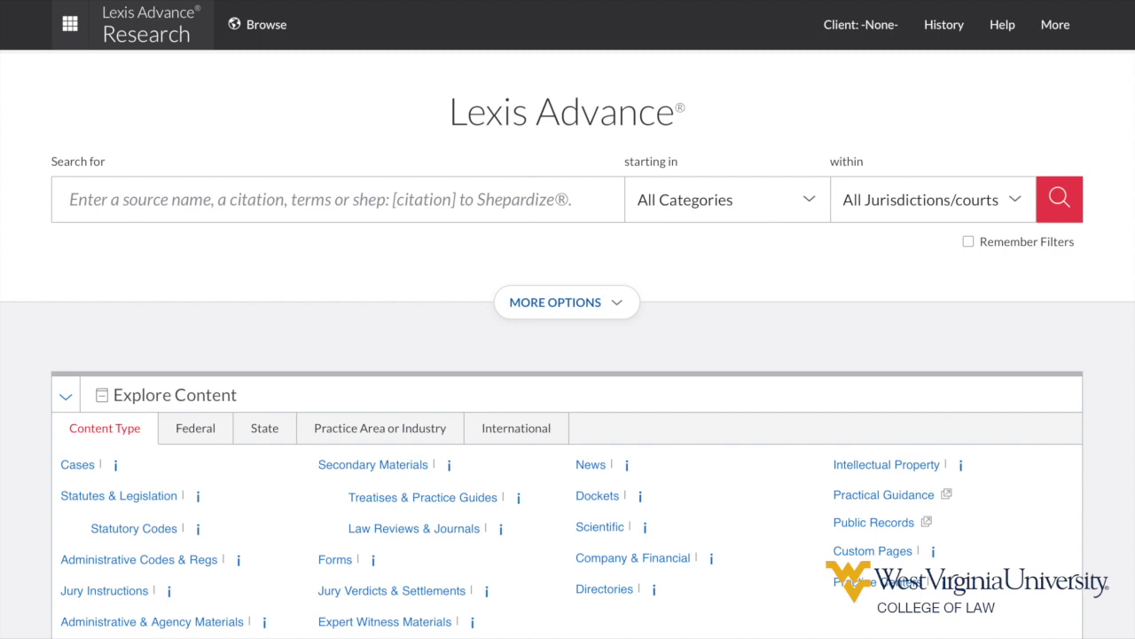
# - Enter 'Amjur' in the Lexis Advance search box without running the search
pyautogui.click(300, 191)
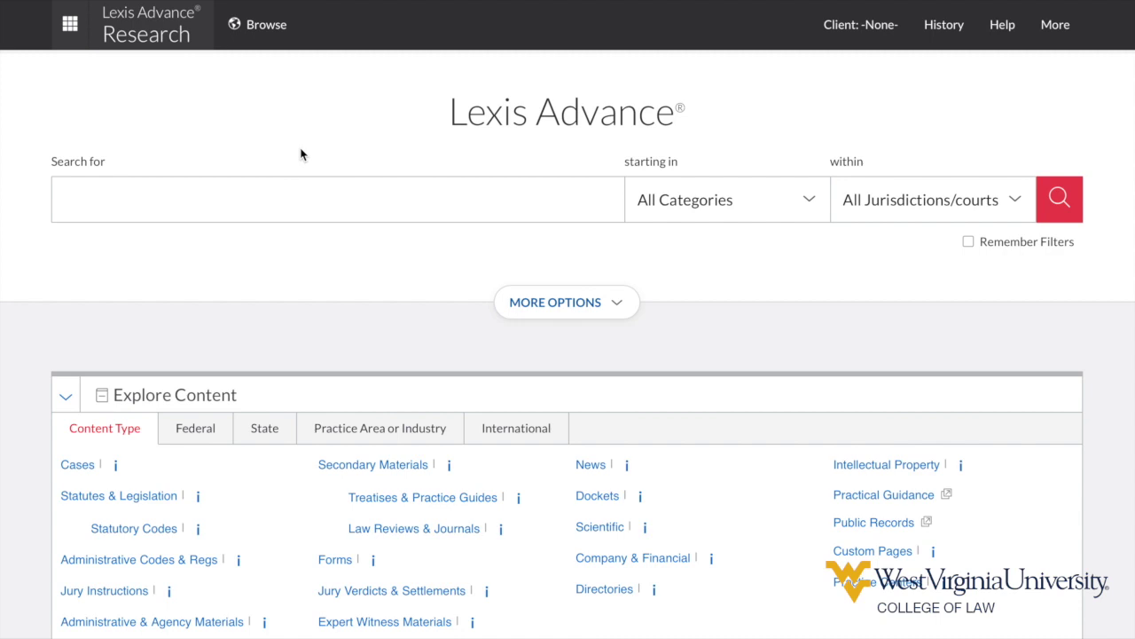
pyautogui.click(272, 201)
pyautogui.write('Amjur')
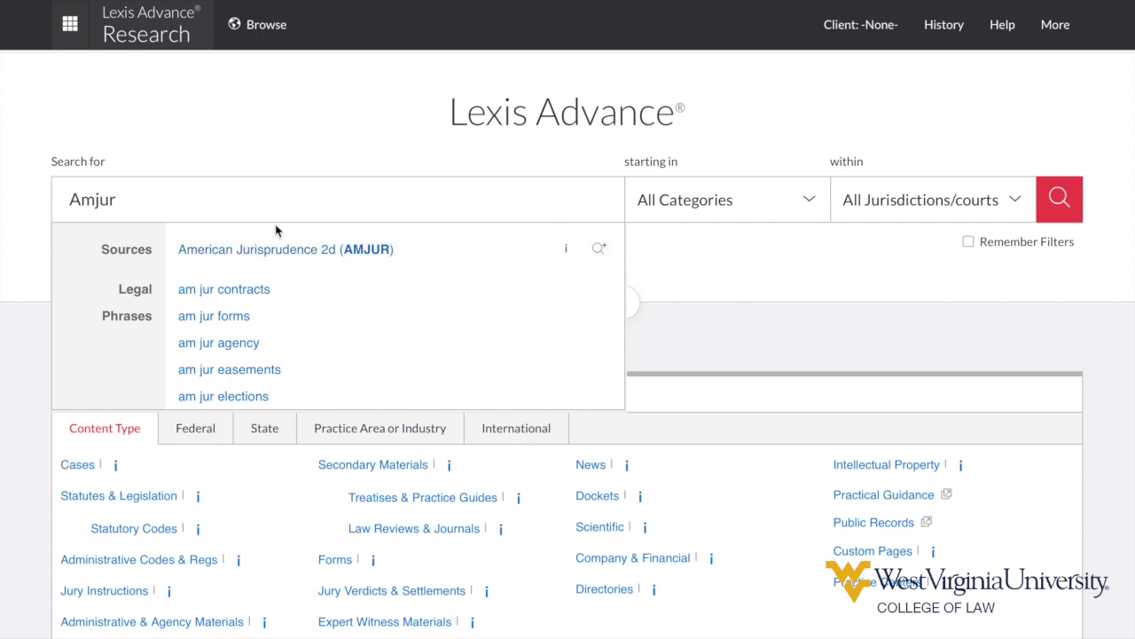
pyautogui.click(259, 167)
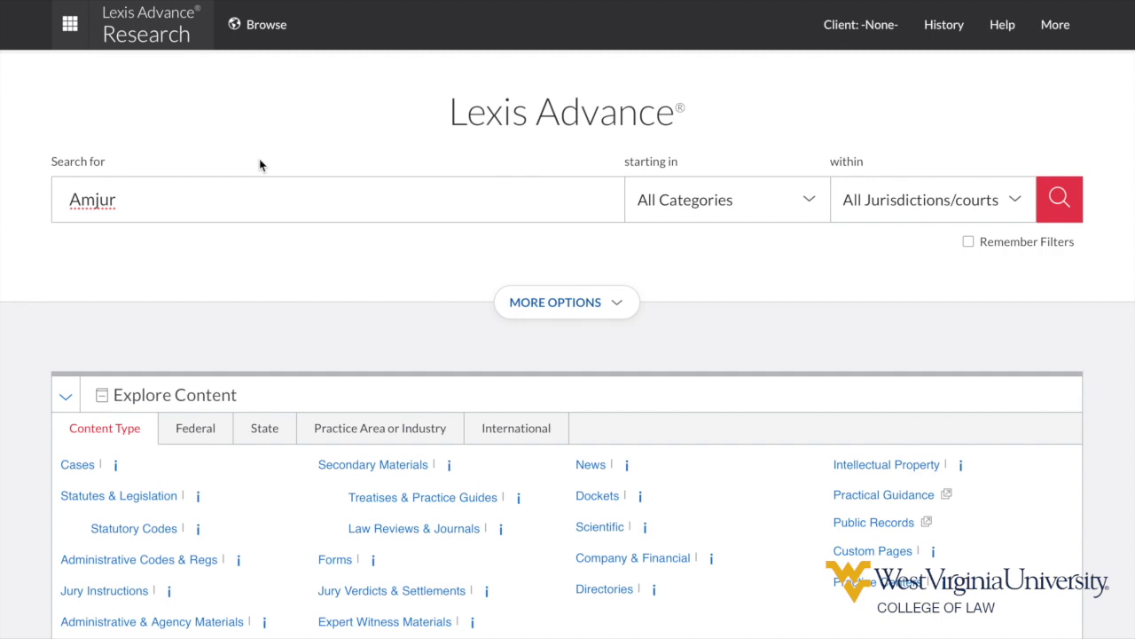
pyautogui.scroll(-2, 266, 258)
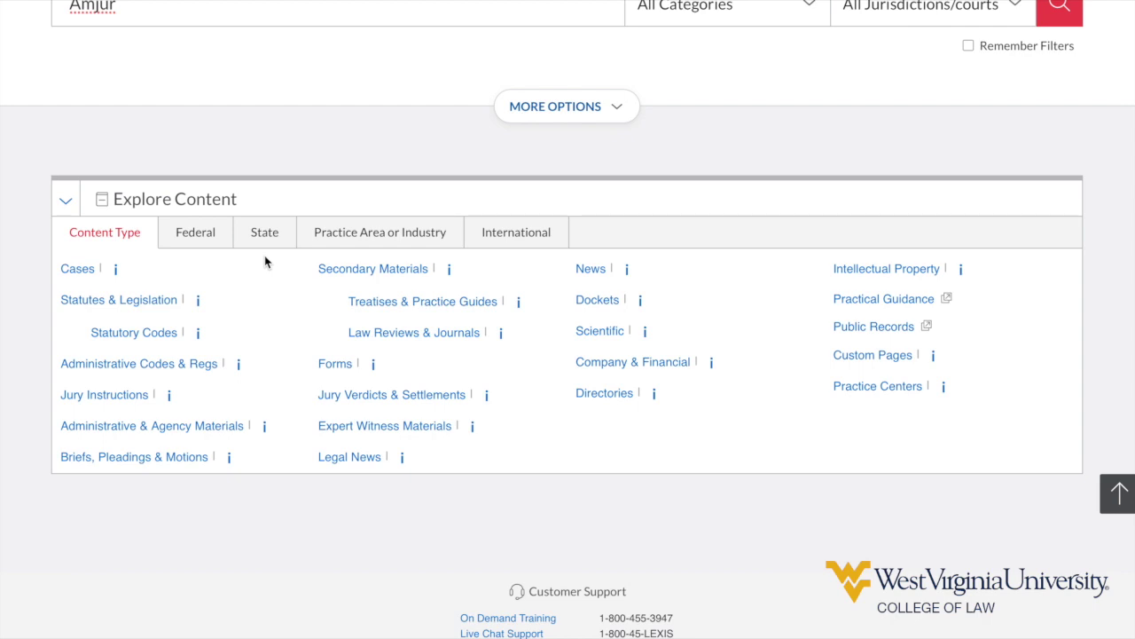
# - Open Secondary Materials, browse its sections, and select Law Reviews & Journals
pyautogui.click(323, 271)
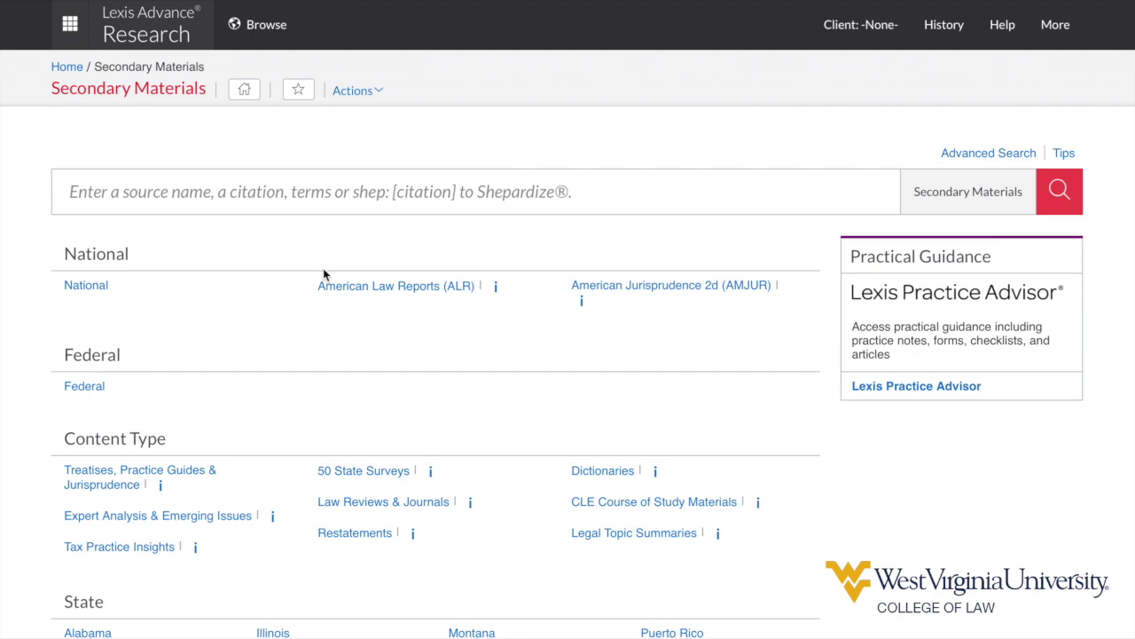
pyautogui.scroll(-2, 323, 295)
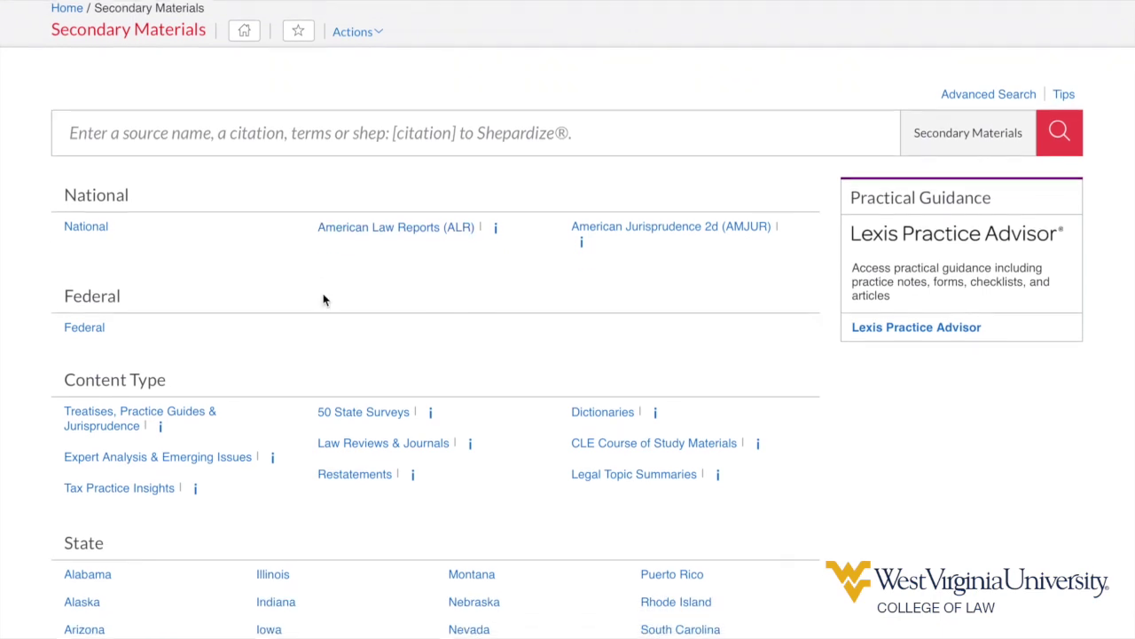
pyautogui.scroll(-1, 323, 299)
pyautogui.scroll(-2, 324, 300)
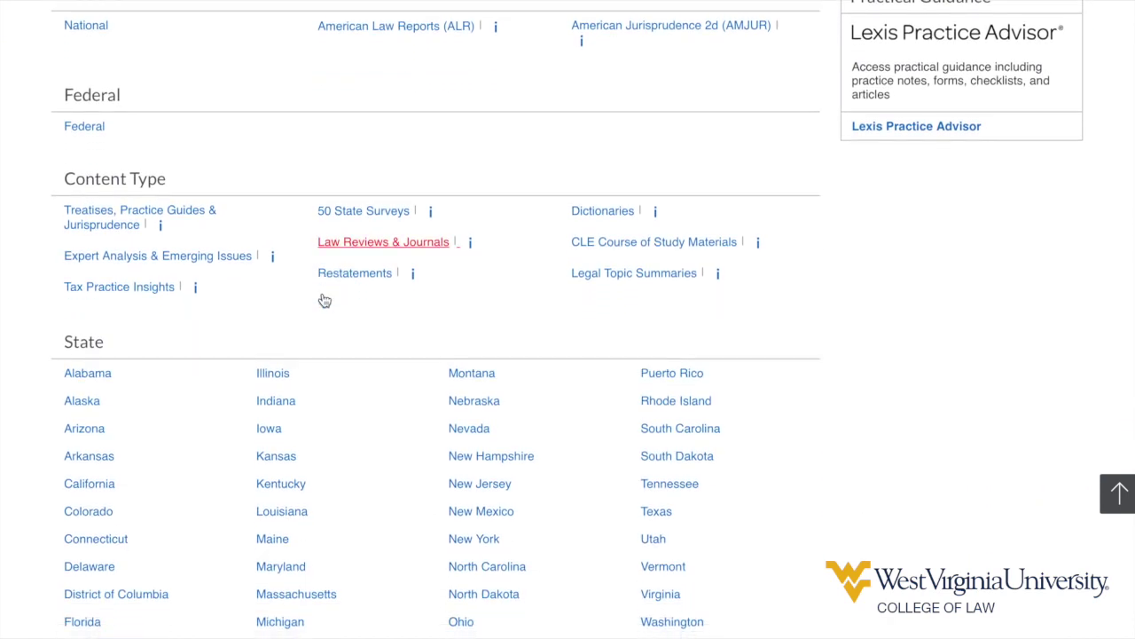
pyautogui.scroll(-5, 324, 299)
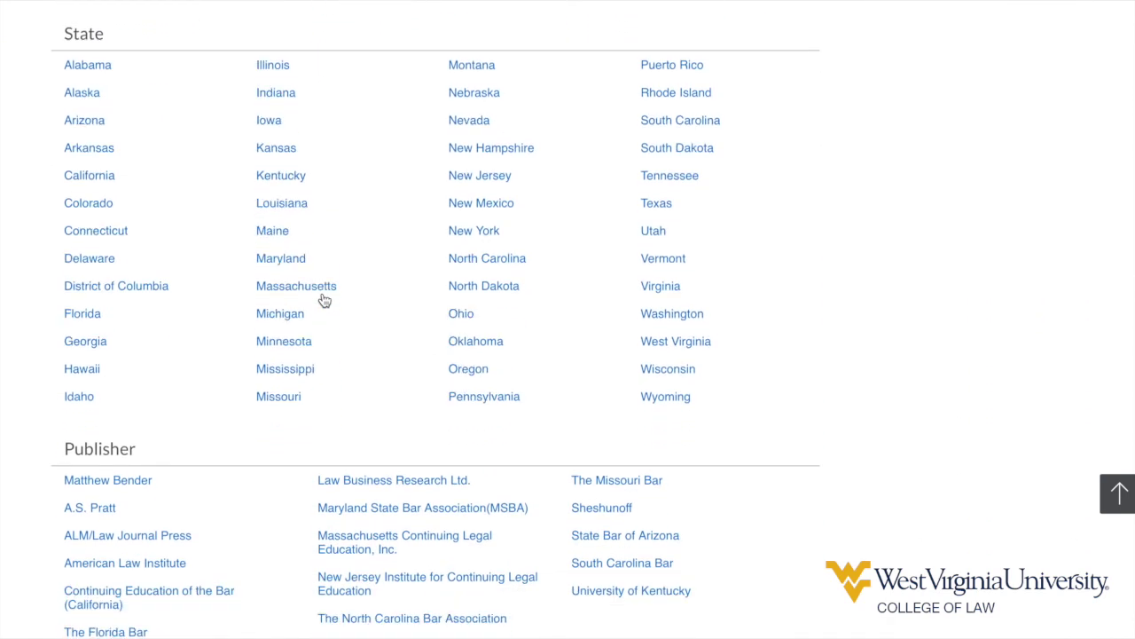
pyautogui.scroll(-3, 323, 300)
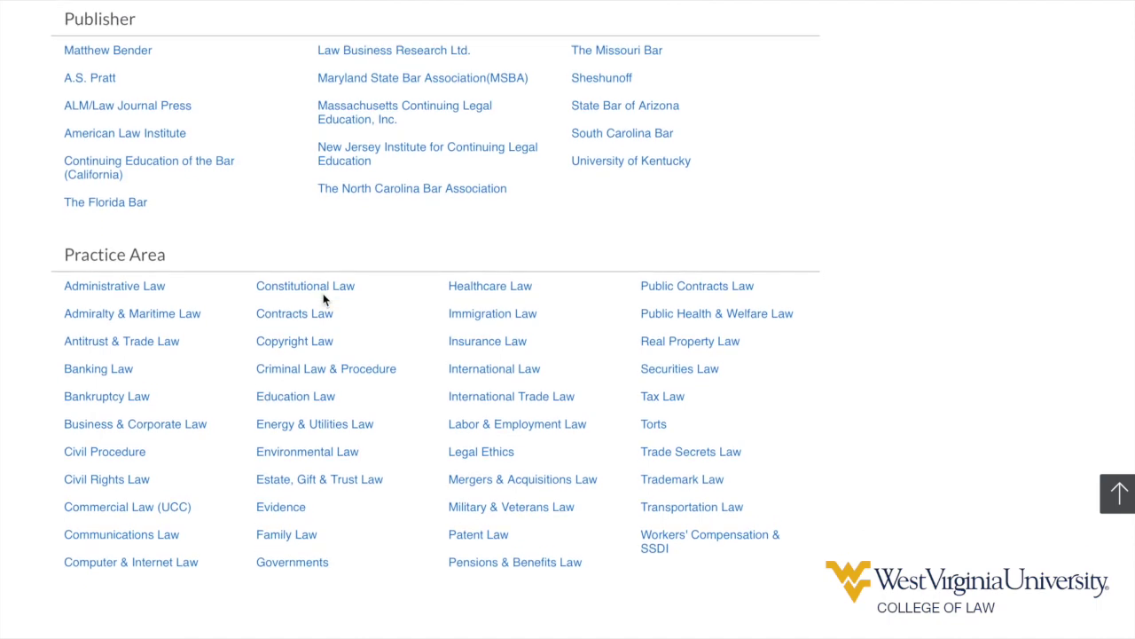
pyautogui.scroll(7, 324, 300)
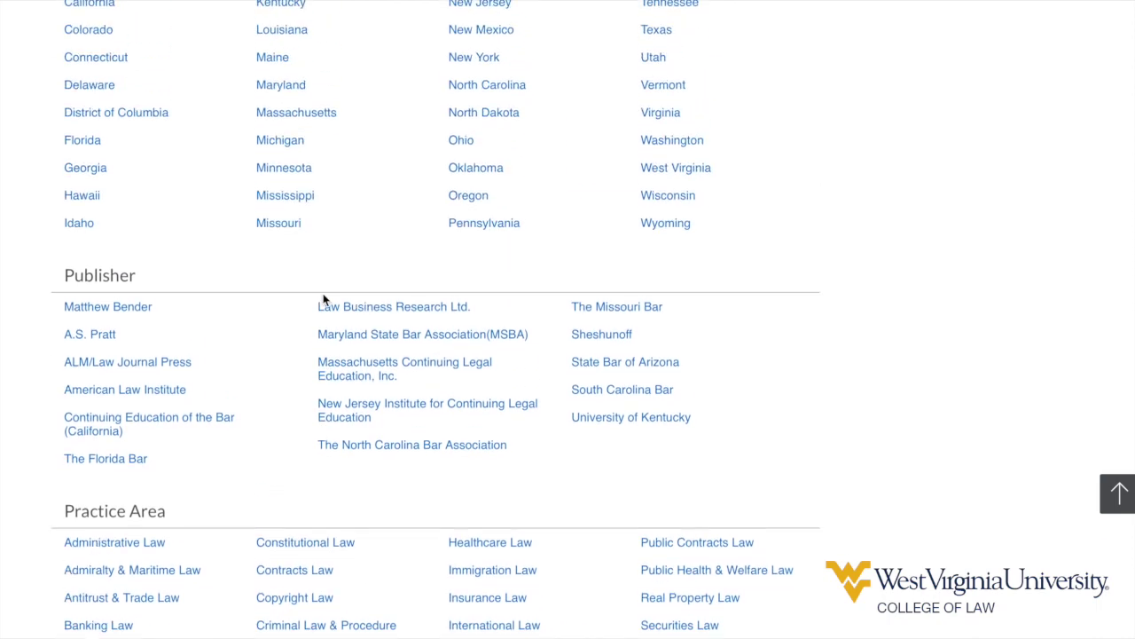
pyautogui.scroll(4, 324, 300)
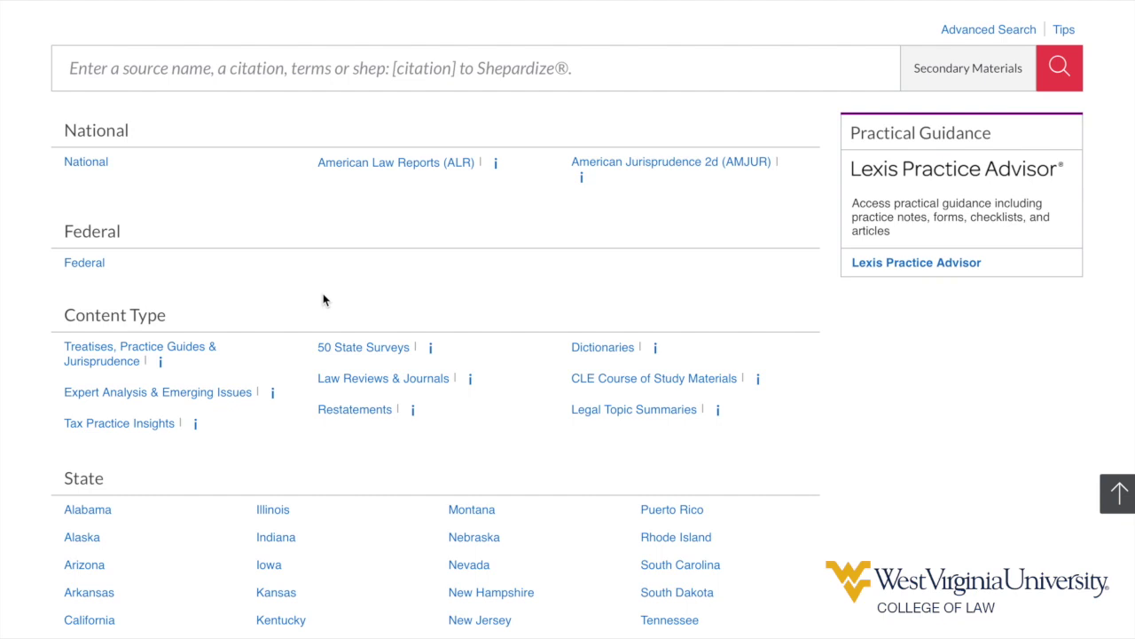
pyautogui.click(371, 387)
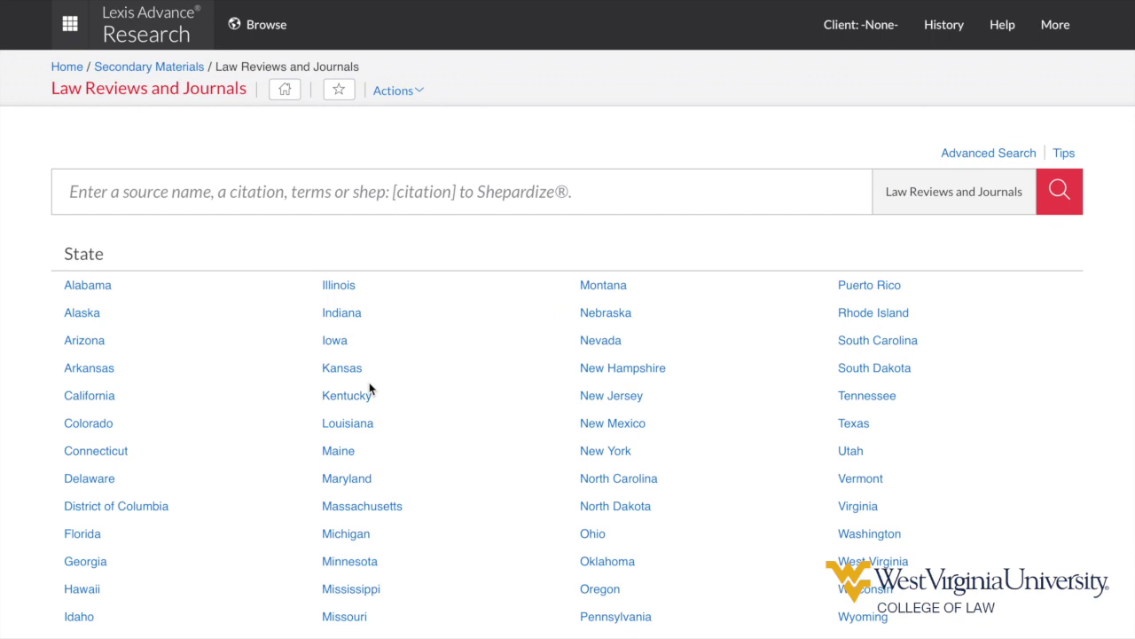
# - Search Lexis Law Reviews and Journals for 'bitcoin and currency', returning 915 results
pyautogui.click(355, 202)
pyautogui.write('bitcoin an')
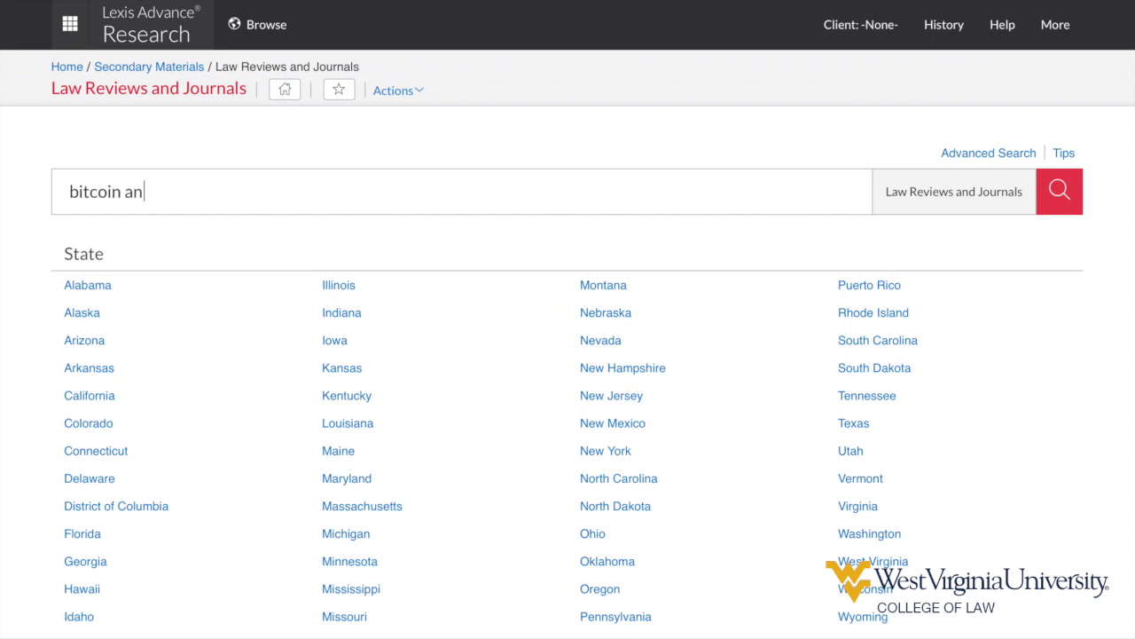
pyautogui.write('d currency')
pyautogui.click(1053, 197)
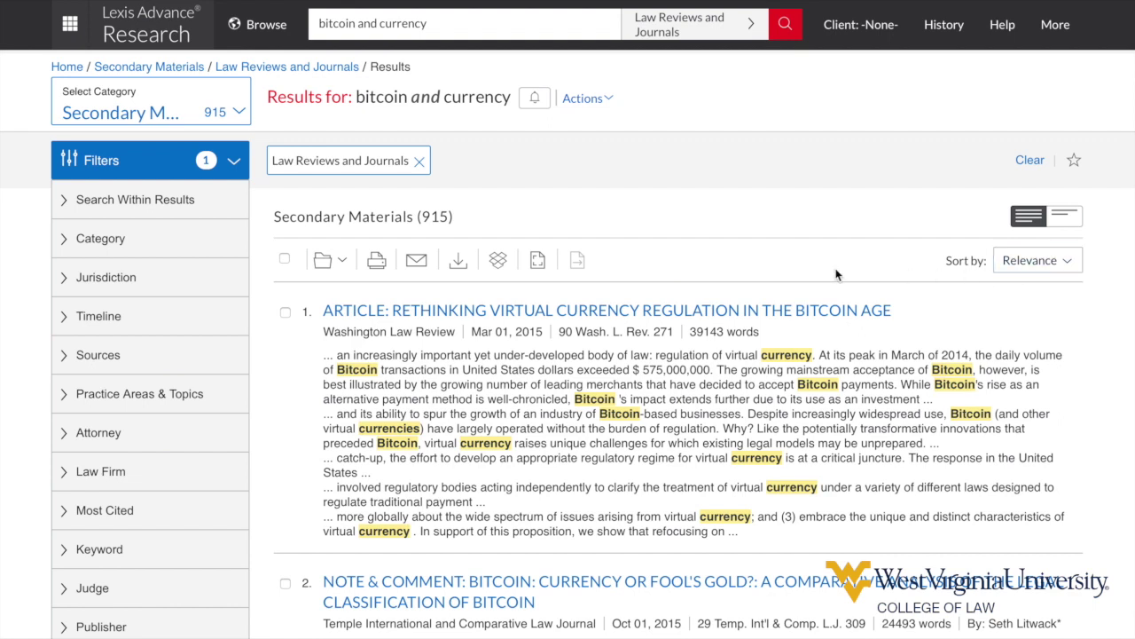
# - Search within the 915 results for 'cryptocurrency', cutting them to 539
pyautogui.click(69, 202)
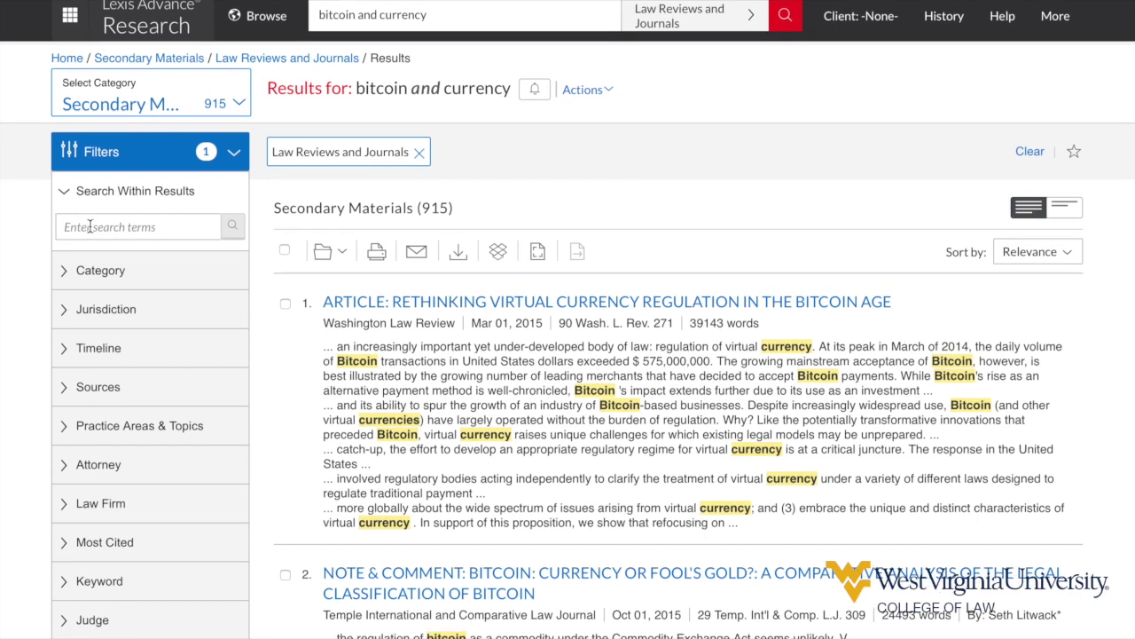
pyautogui.click(89, 227)
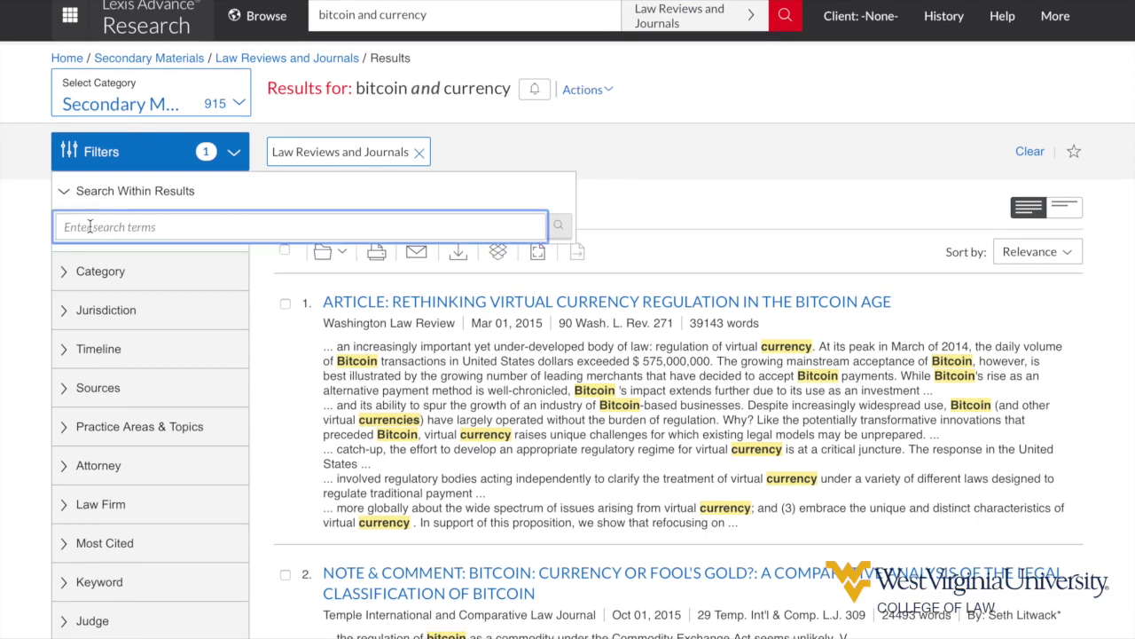
pyautogui.write('cryptocurrency')
pyautogui.press('Return')
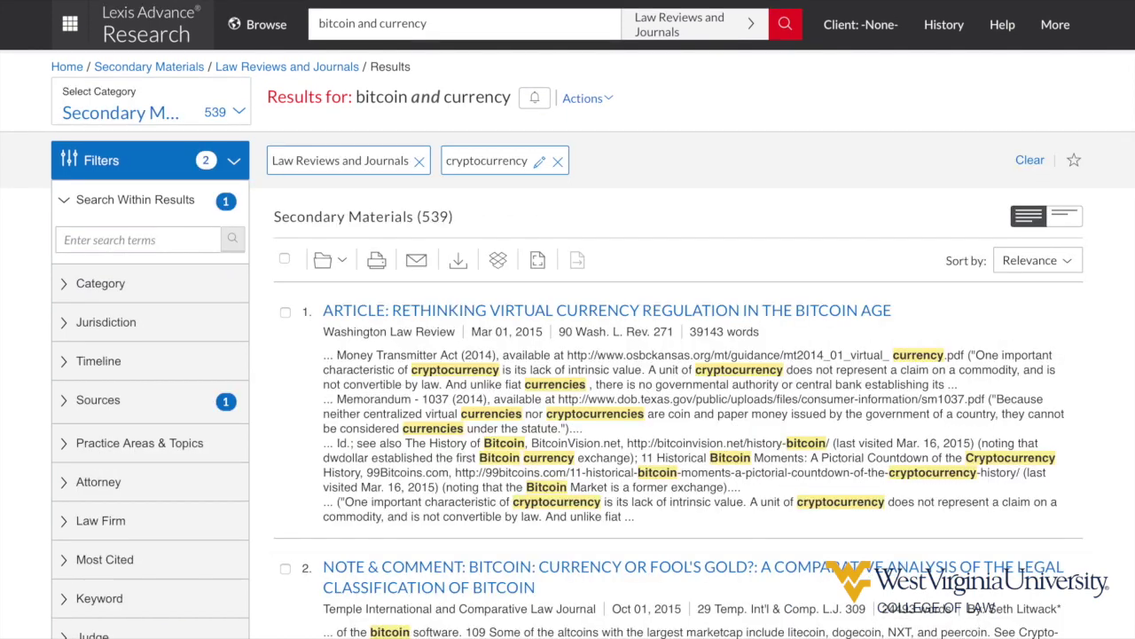